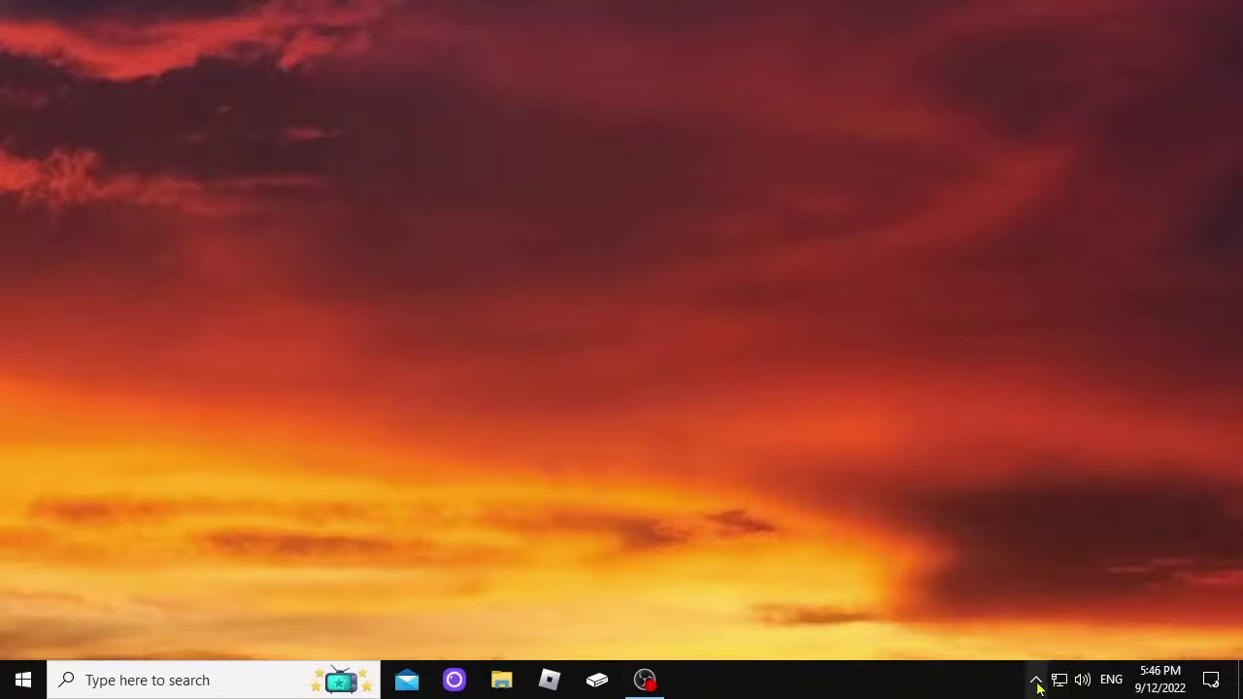
# - Open the network adapter connections list from the Network & Internet settings
pyautogui.click(1059, 679)
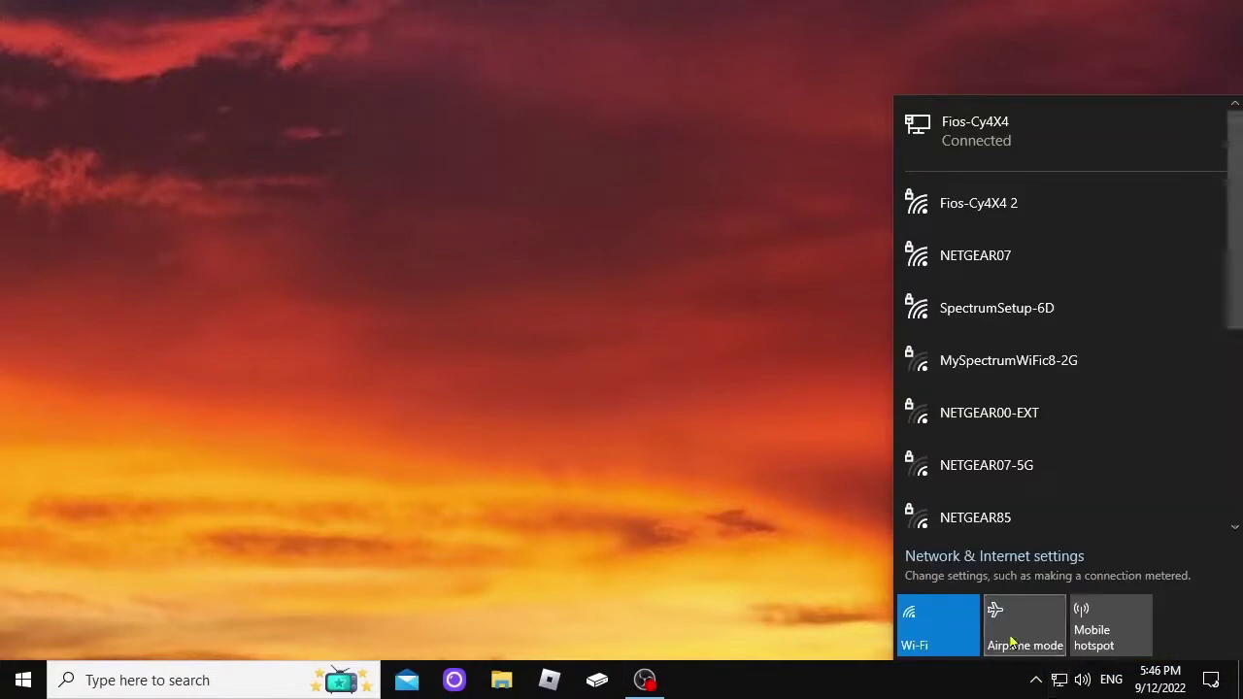
pyautogui.click(987, 568)
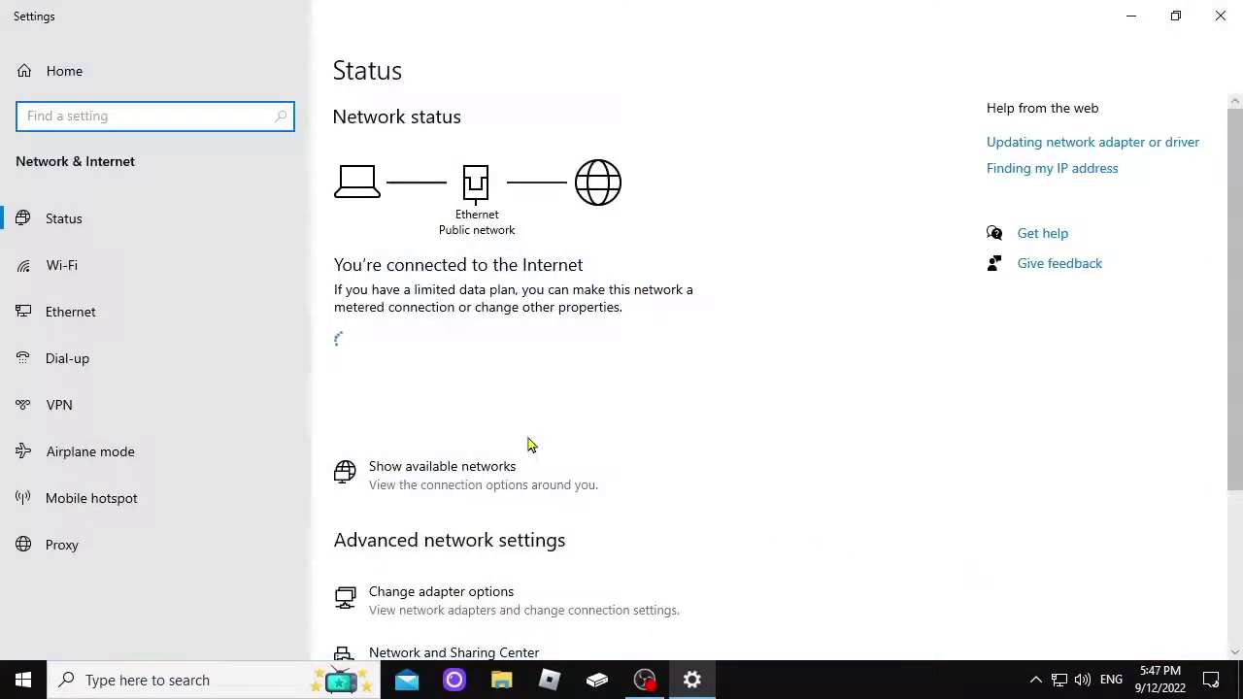
pyautogui.scroll(-2, 423, 323)
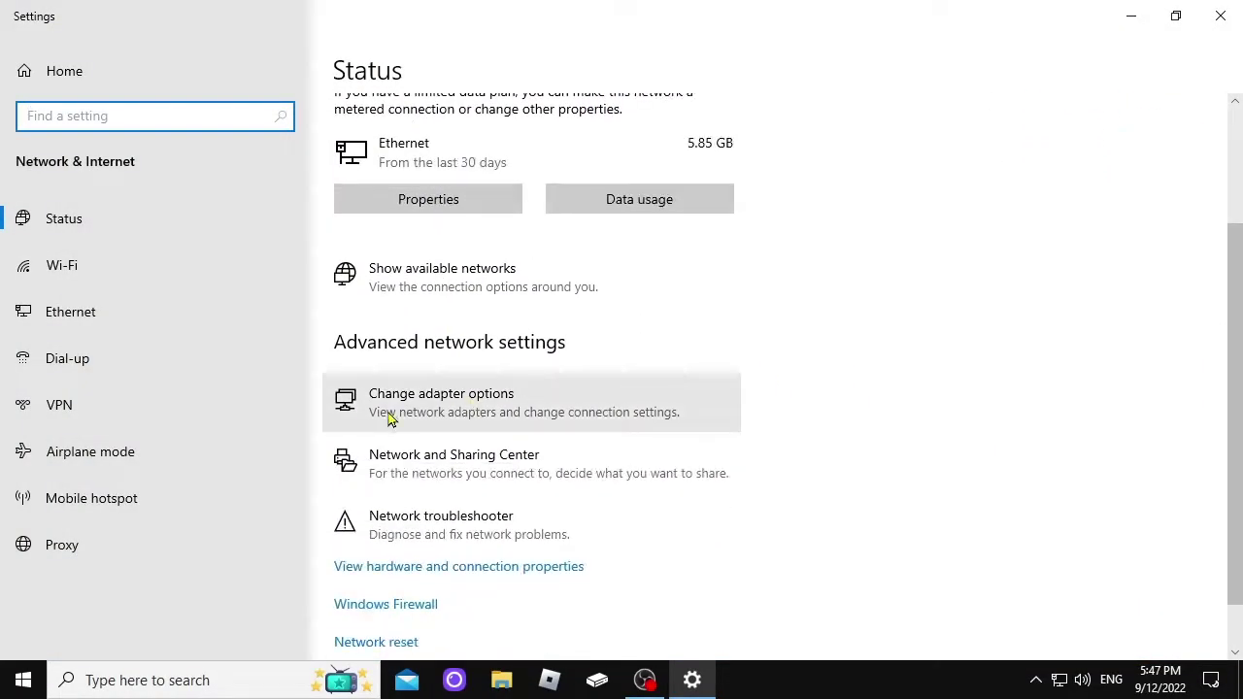
pyautogui.click(439, 404)
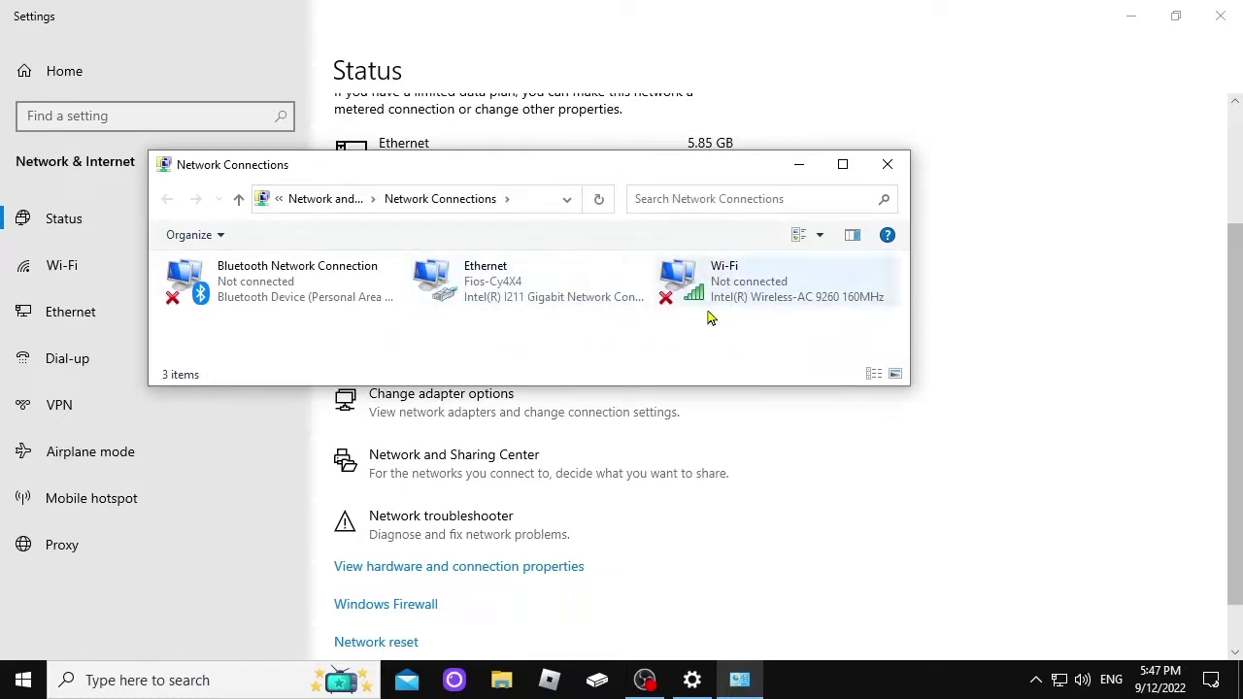
# - Open the Internet Protocol Version 4 (TCP/IPv4) properties of the Ethernet connection
pyautogui.rightClick(463, 299)
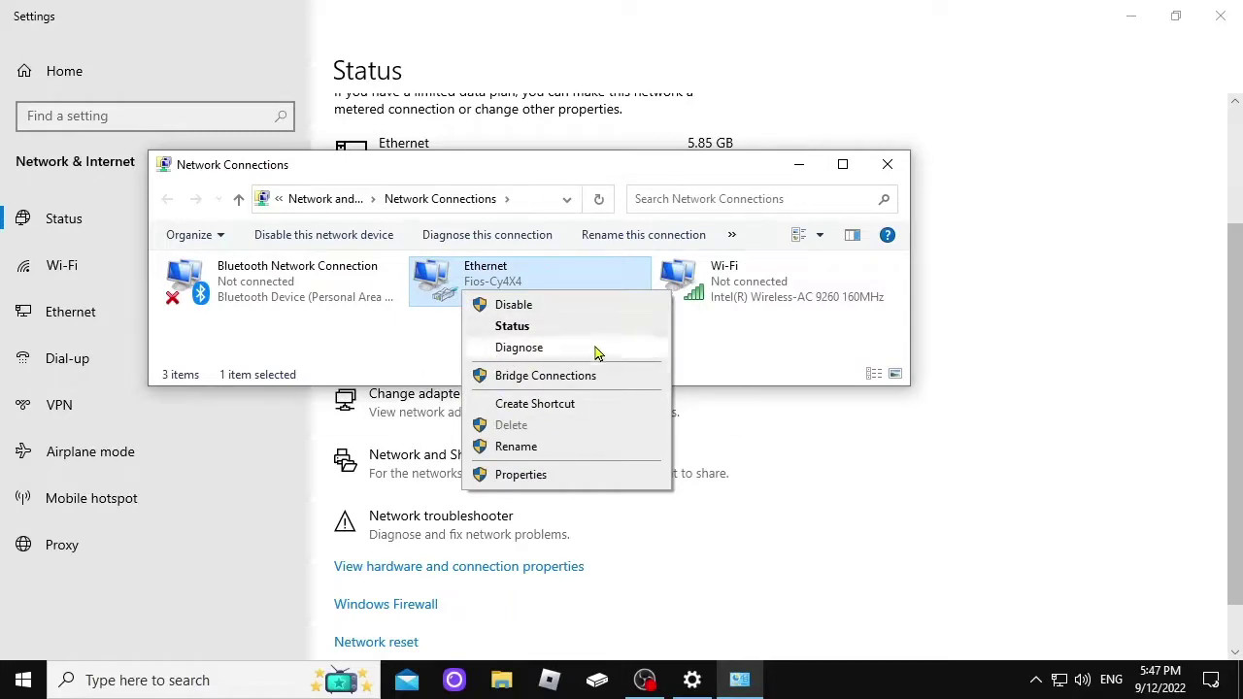
pyautogui.click(521, 474)
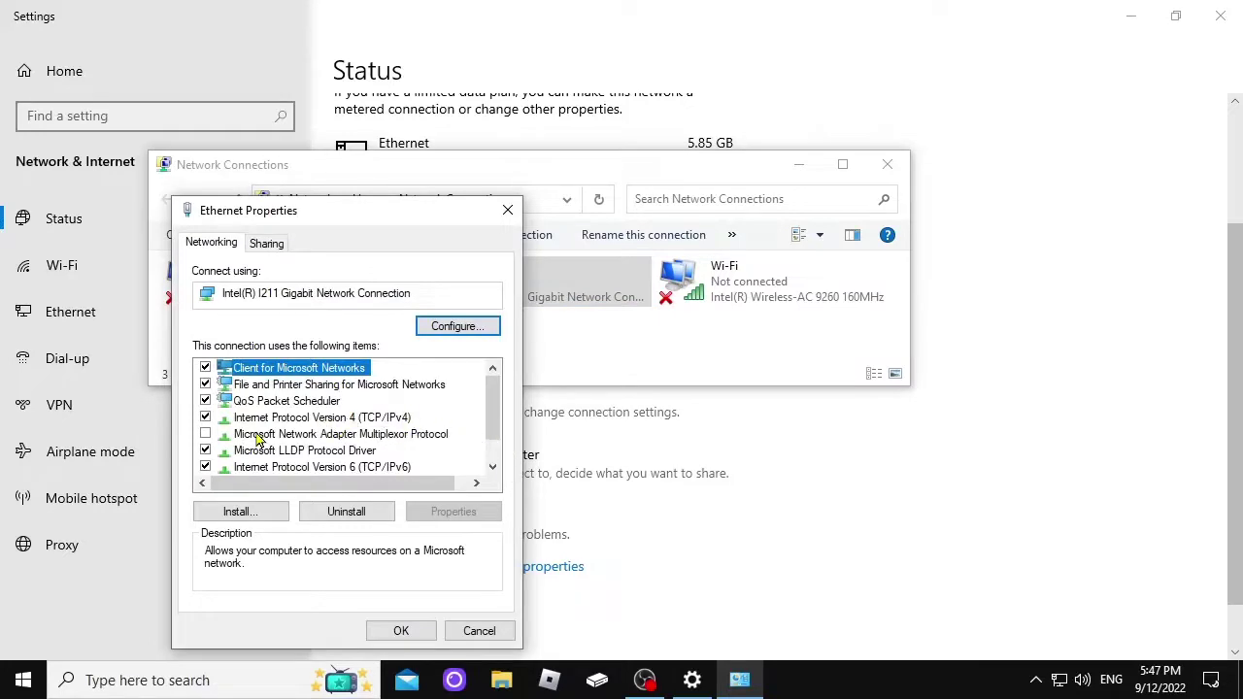
pyautogui.click(344, 417)
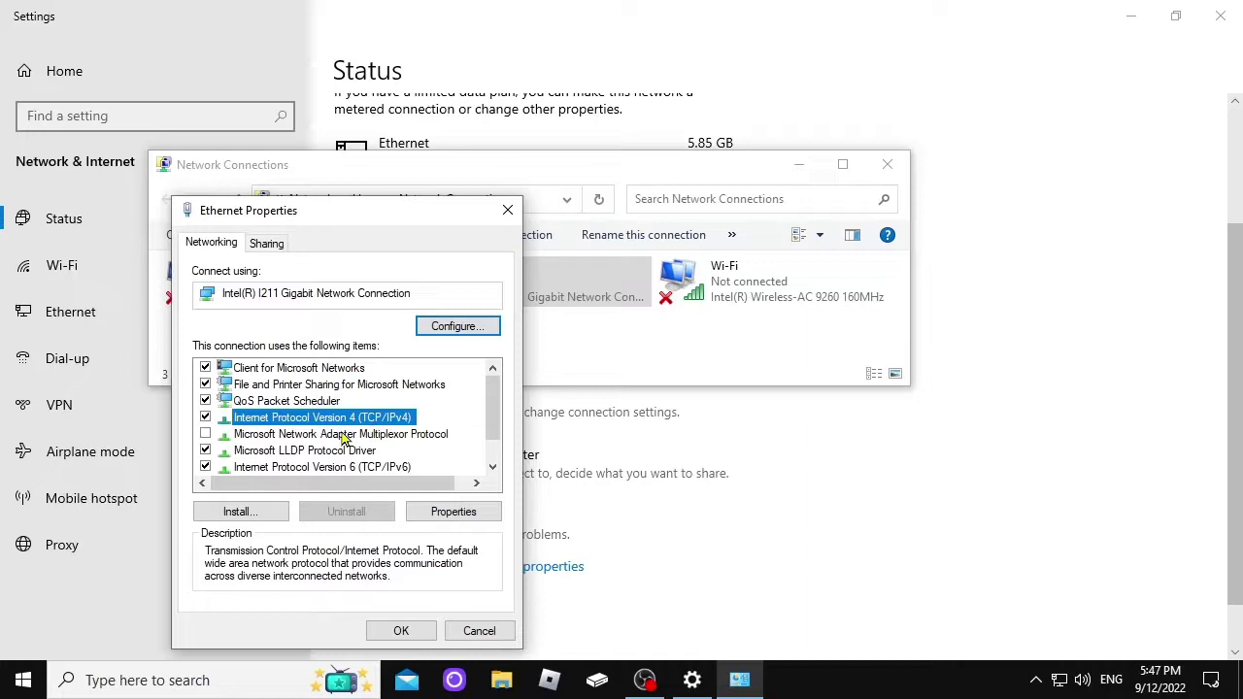
pyautogui.click(451, 515)
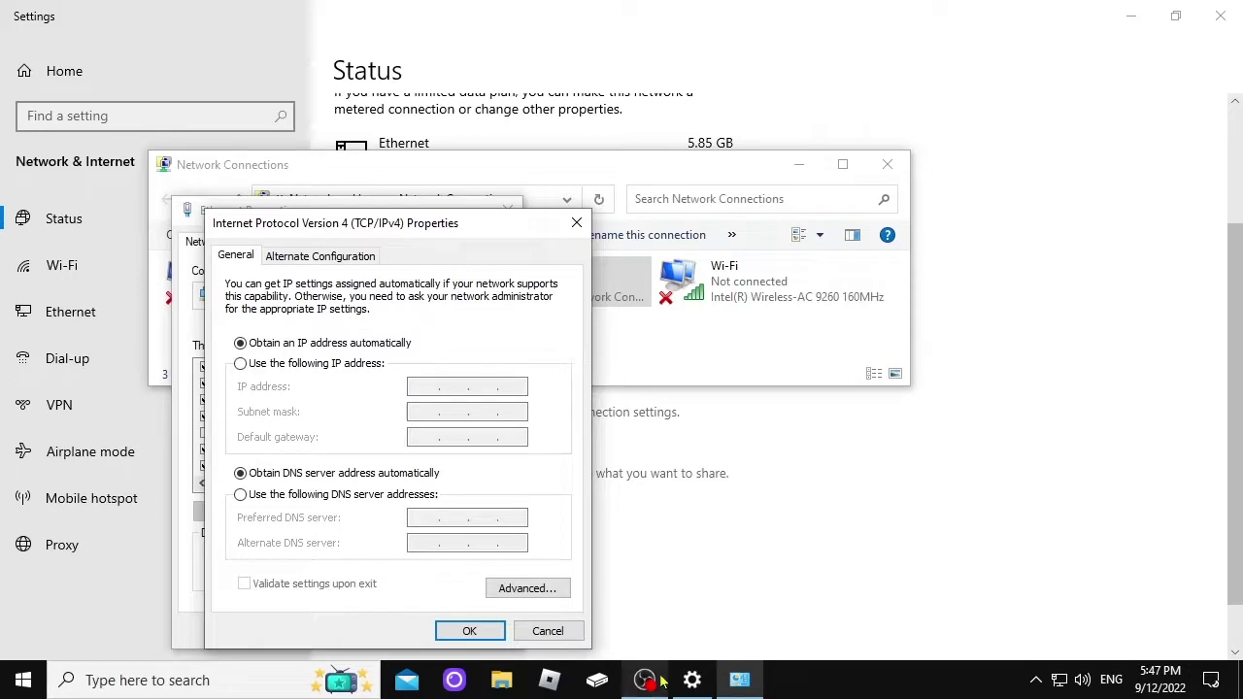
pyautogui.moveTo(649, 680)
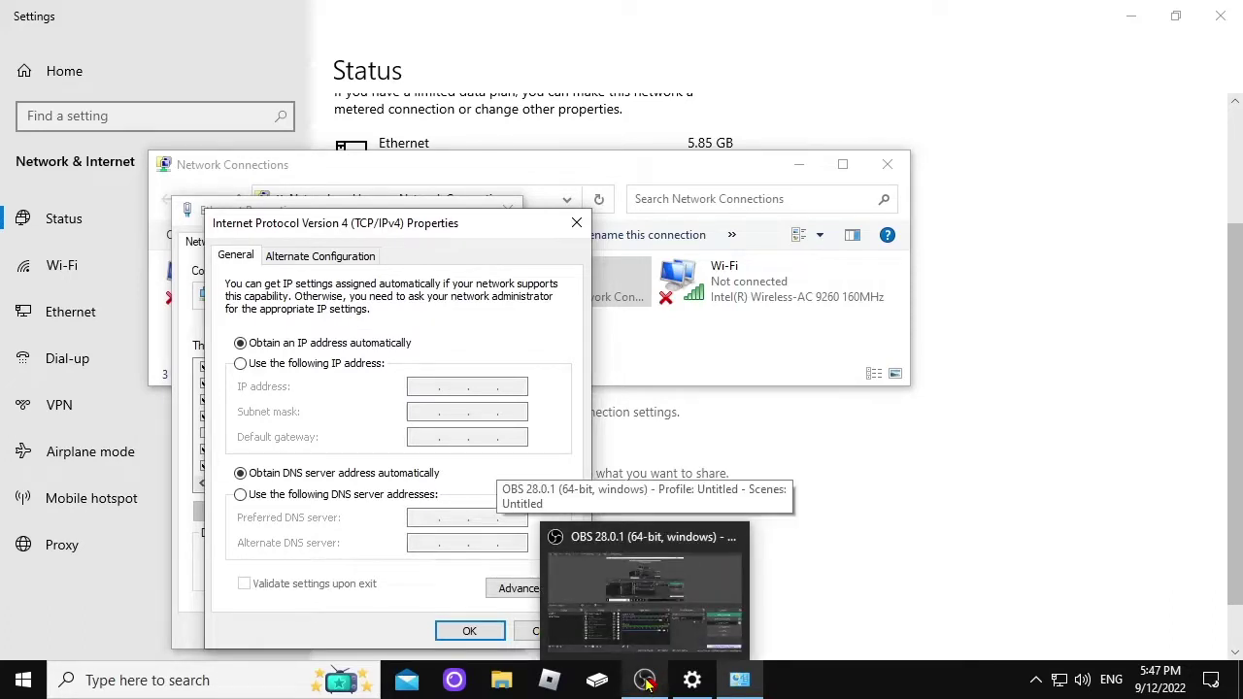
pyautogui.click(643, 681)
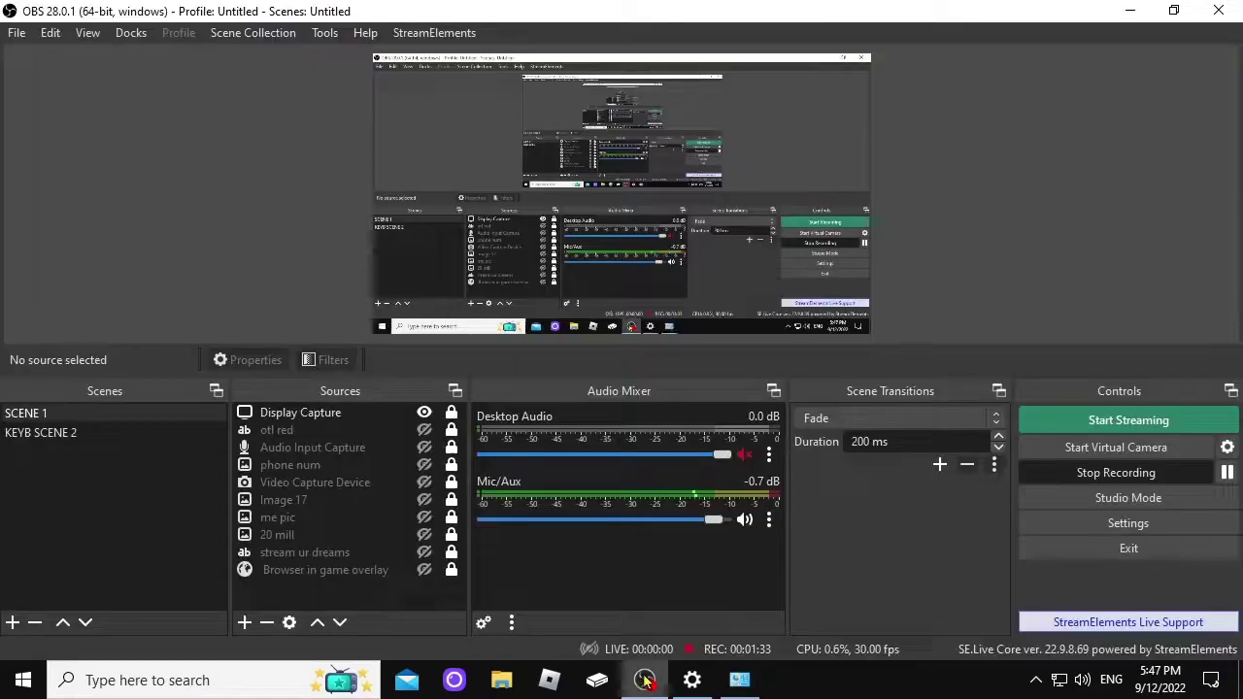
pyautogui.click(1226, 473)
pyautogui.click(1226, 472)
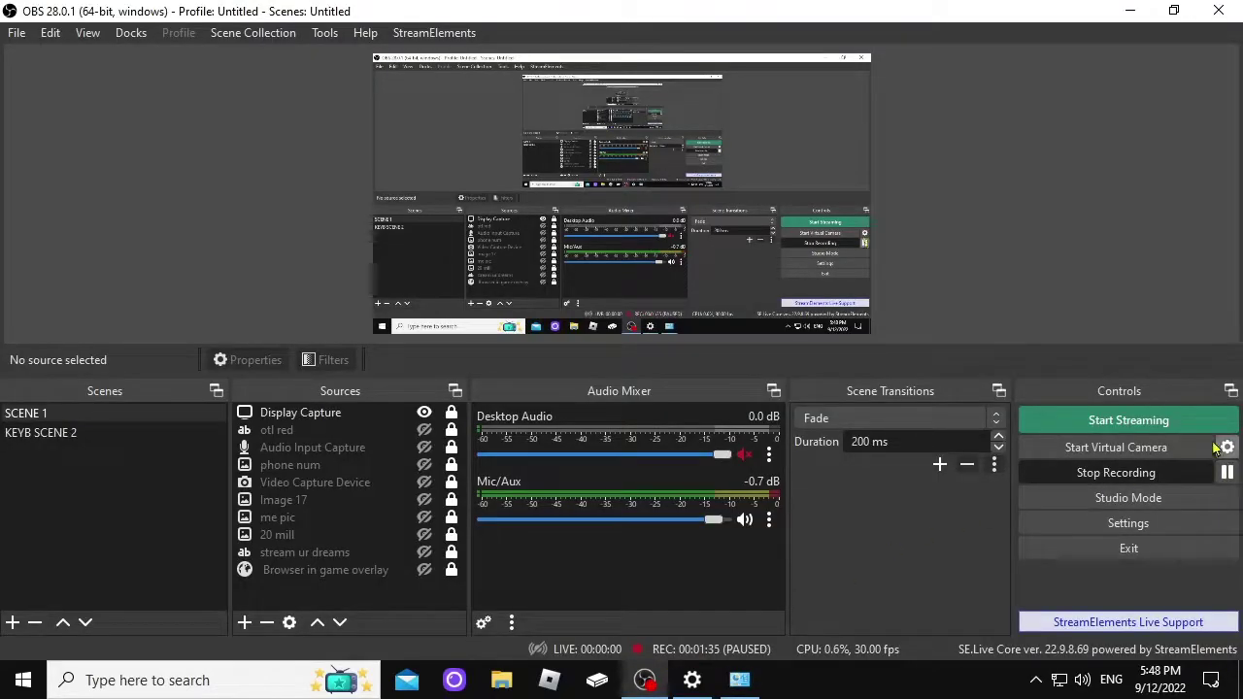
pyautogui.click(1130, 11)
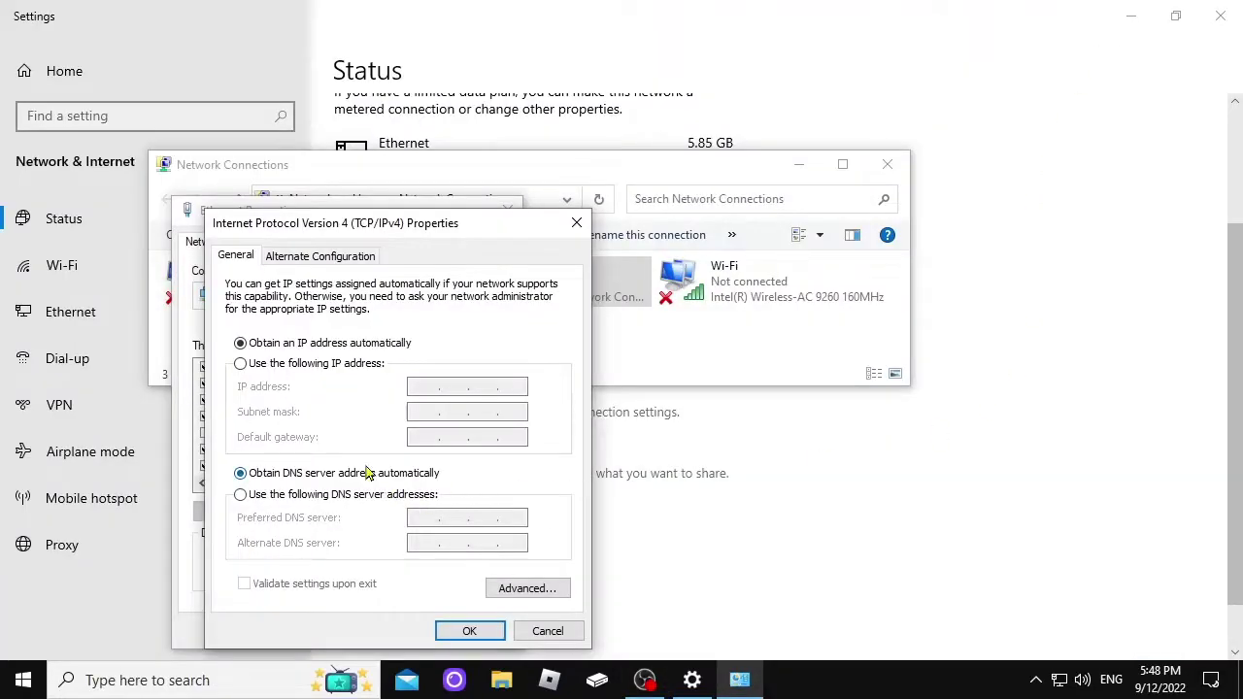
# - Set manual DNS server addresses for IPv4, with 8.8.8.8 as the preferred server and 8.8.4.4 as the alternate server
pyautogui.moveTo(369, 226); pyautogui.dragTo(526, 167)
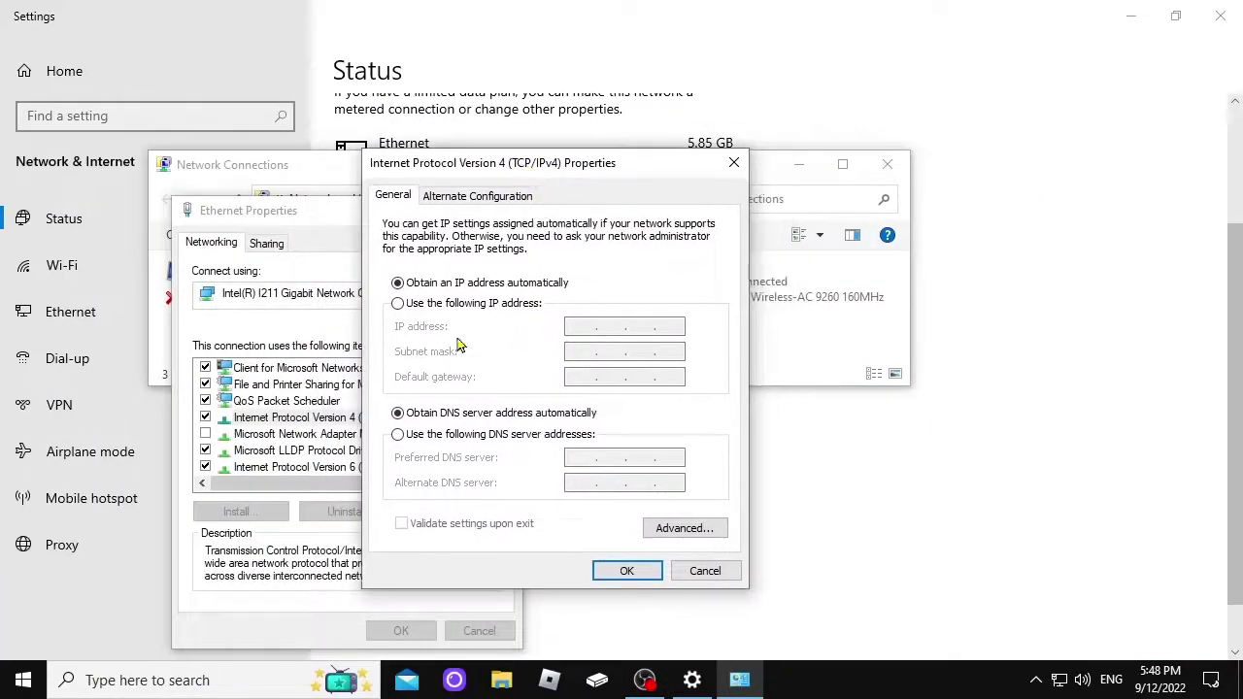
pyautogui.click(399, 435)
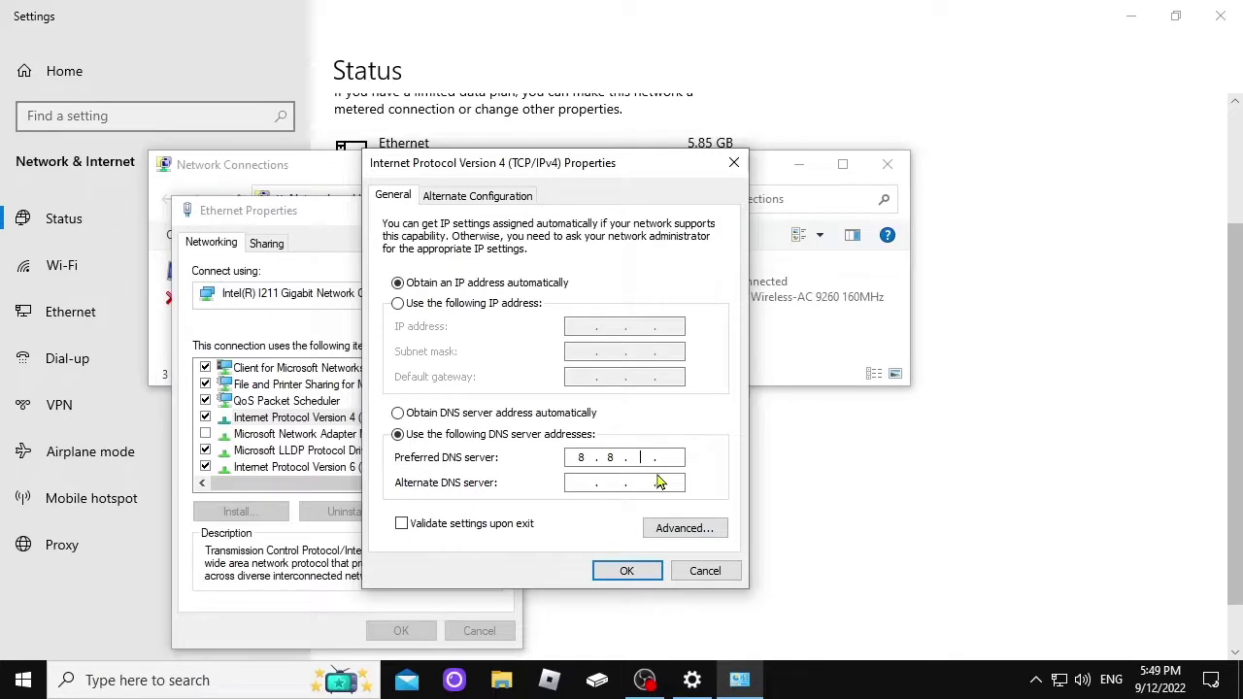
pyautogui.write('8')
pyautogui.write('8.')
pyautogui.write('8')
pyautogui.write('4.4')
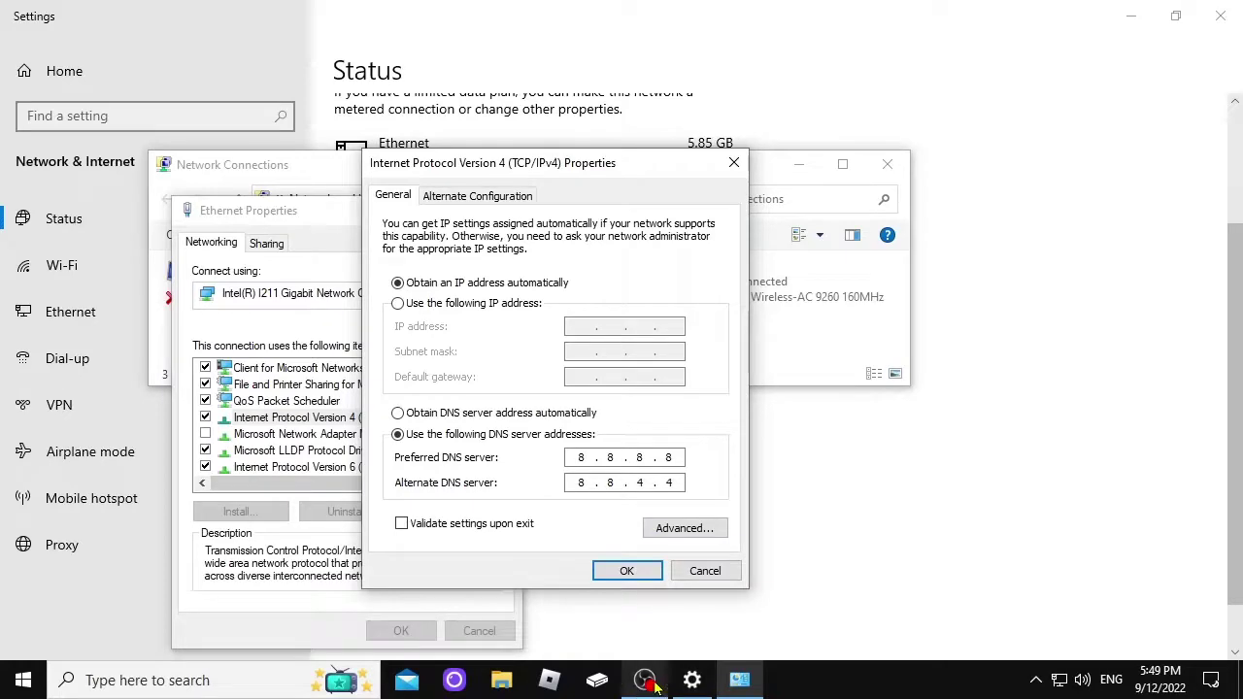
pyautogui.moveTo(657, 687)
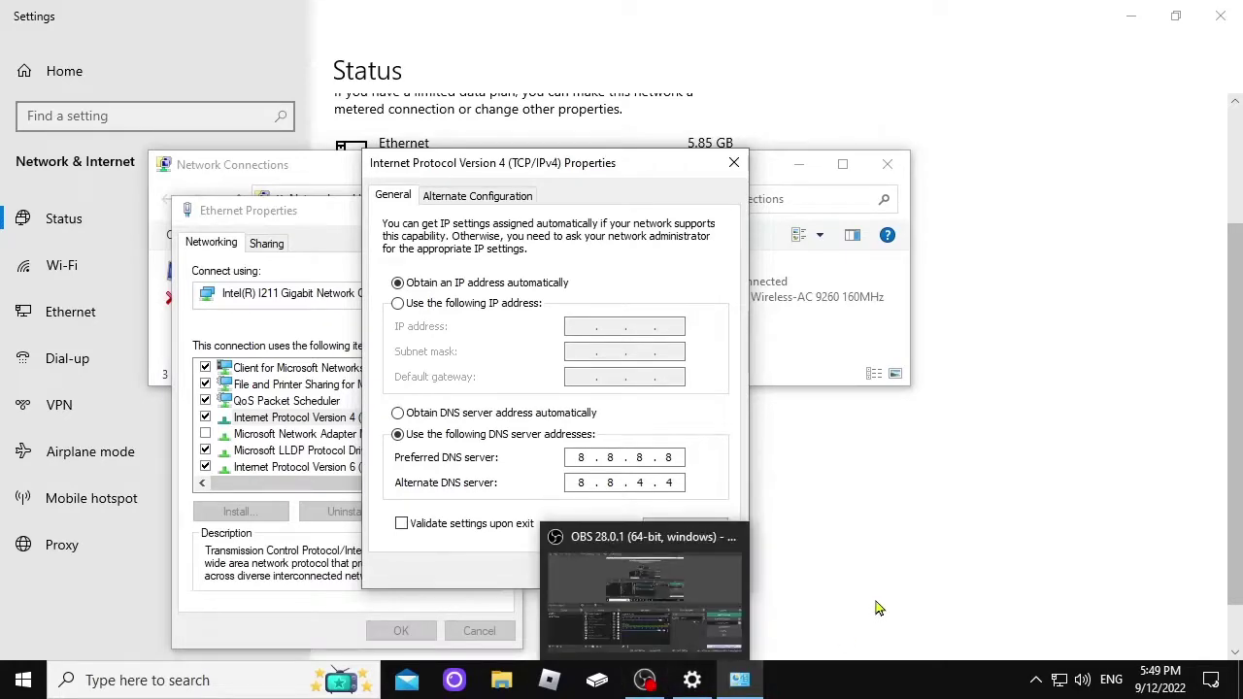
pyautogui.click(656, 687)
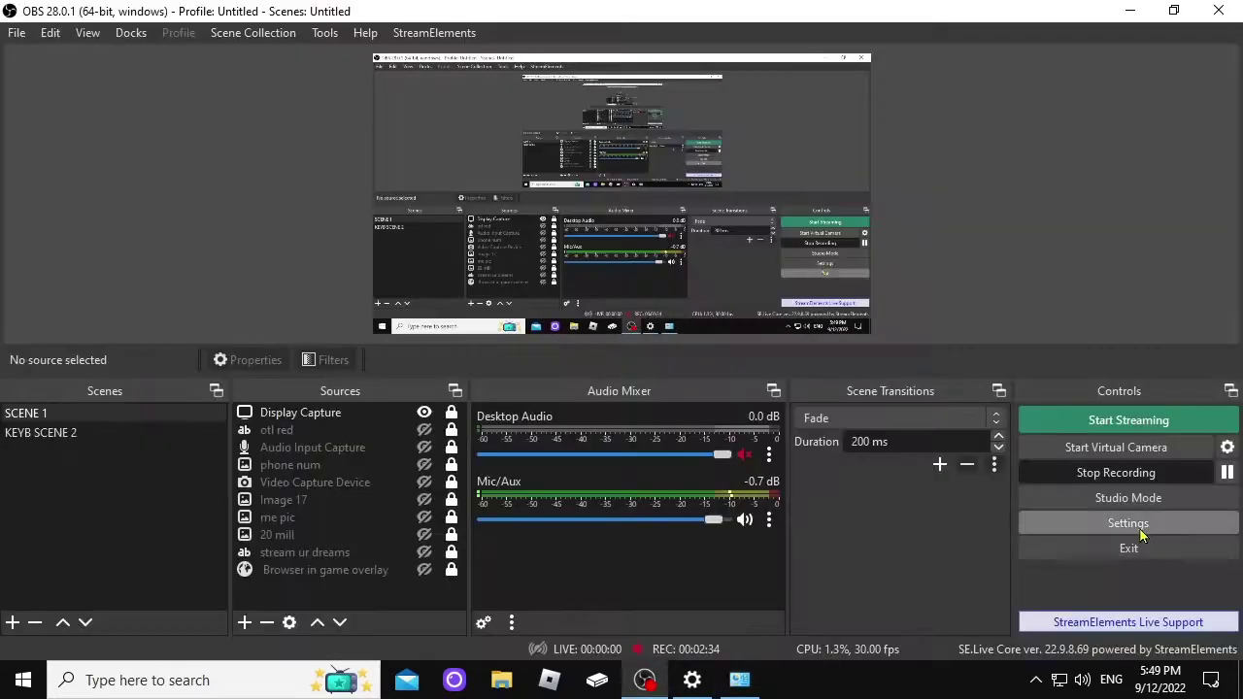
pyautogui.click(1225, 471)
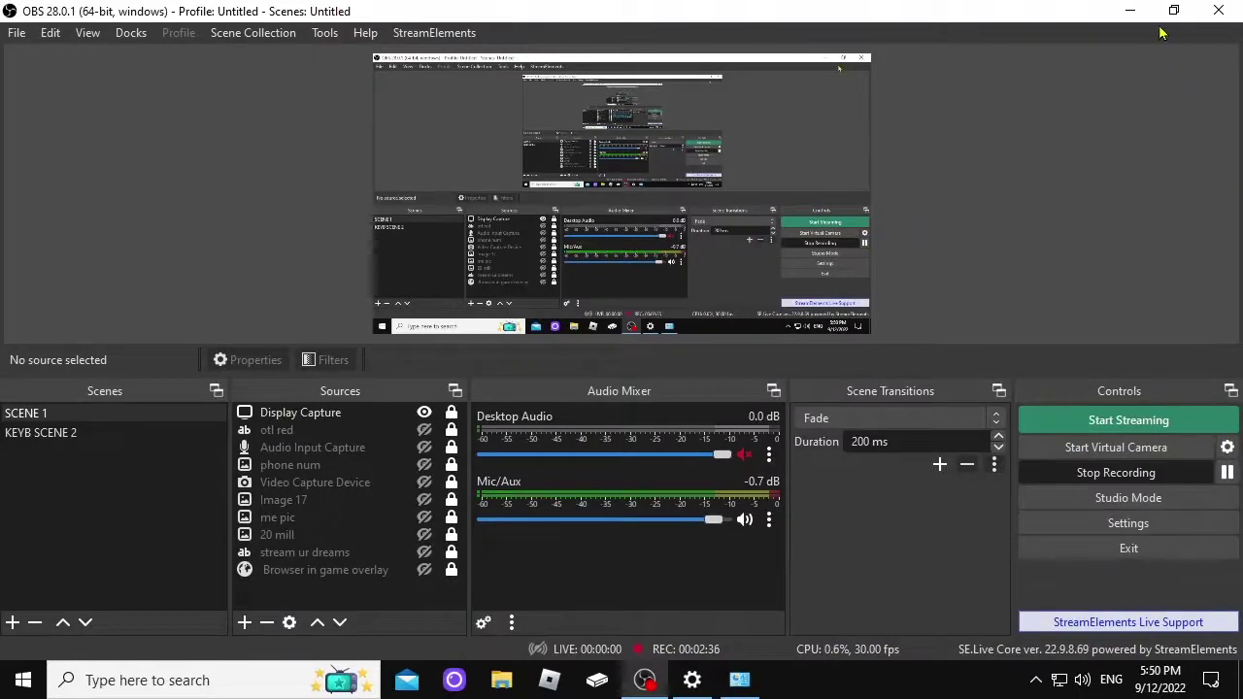
pyautogui.click(1131, 12)
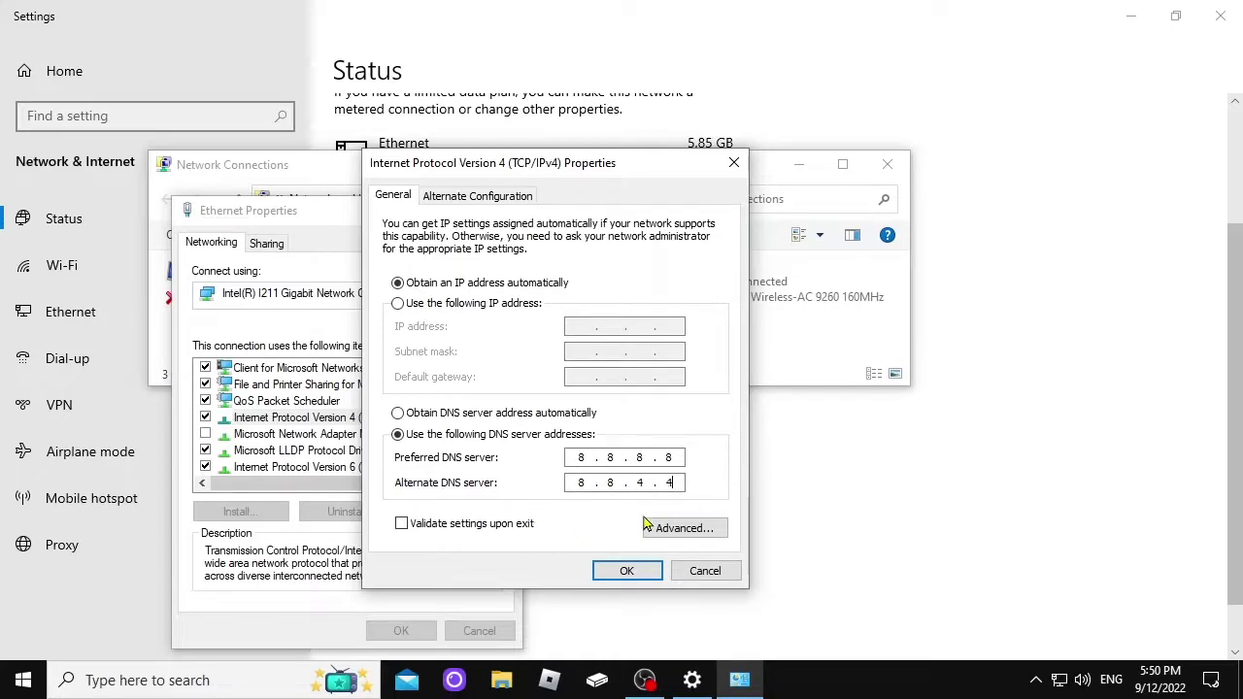
# - Enable validation of the settings upon exit and confirm the IPv4 properties
pyautogui.click(404, 527)
pyautogui.click(642, 581)
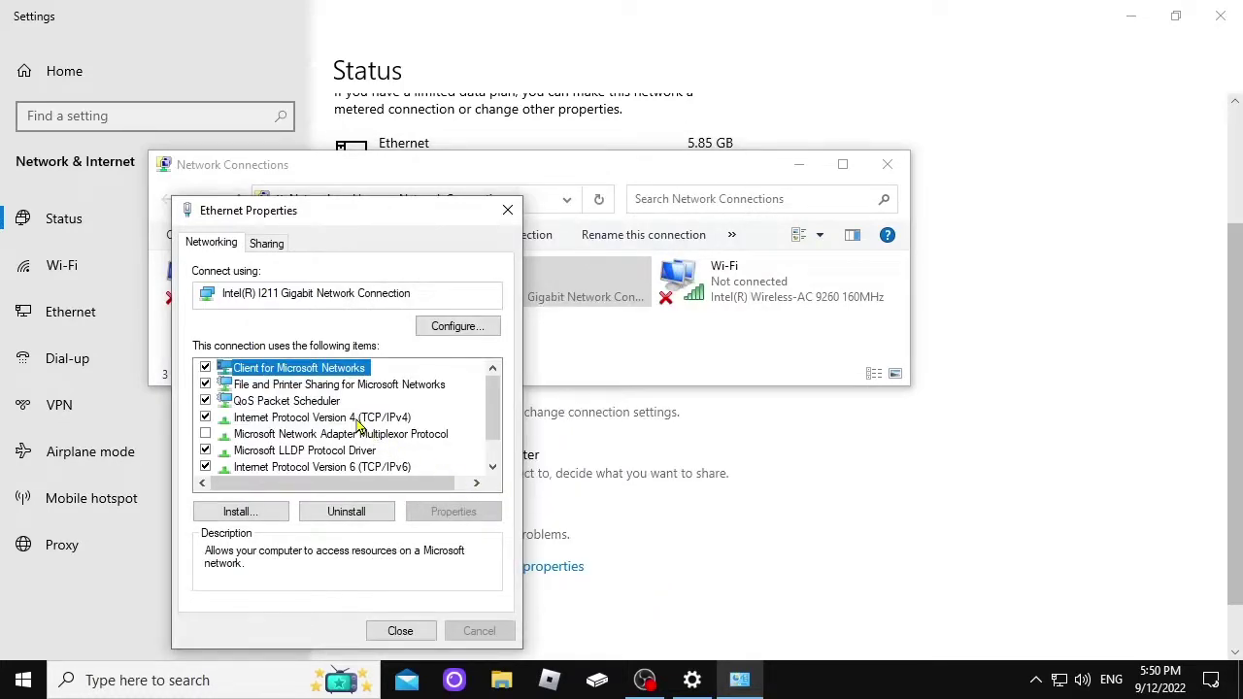
# - Reopen the IPv4 properties to check the saved DNS server addresses, leaving them without changes
pyautogui.doubleClick(357, 425)
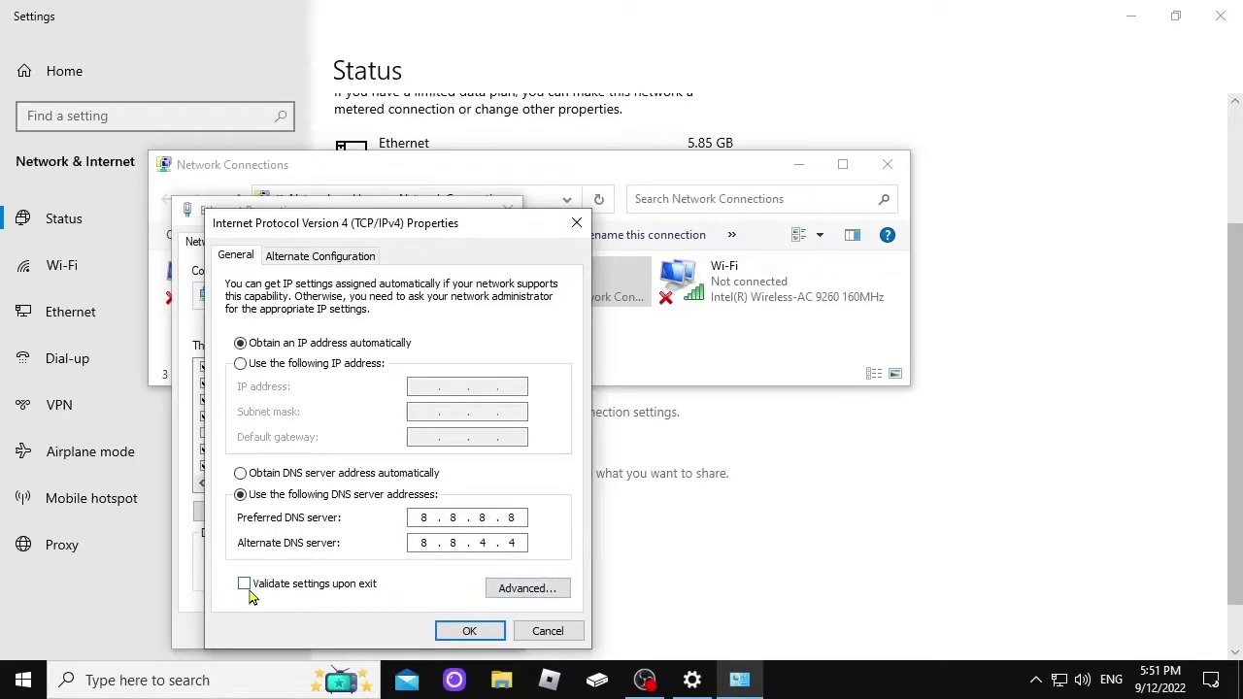
pyautogui.click(548, 631)
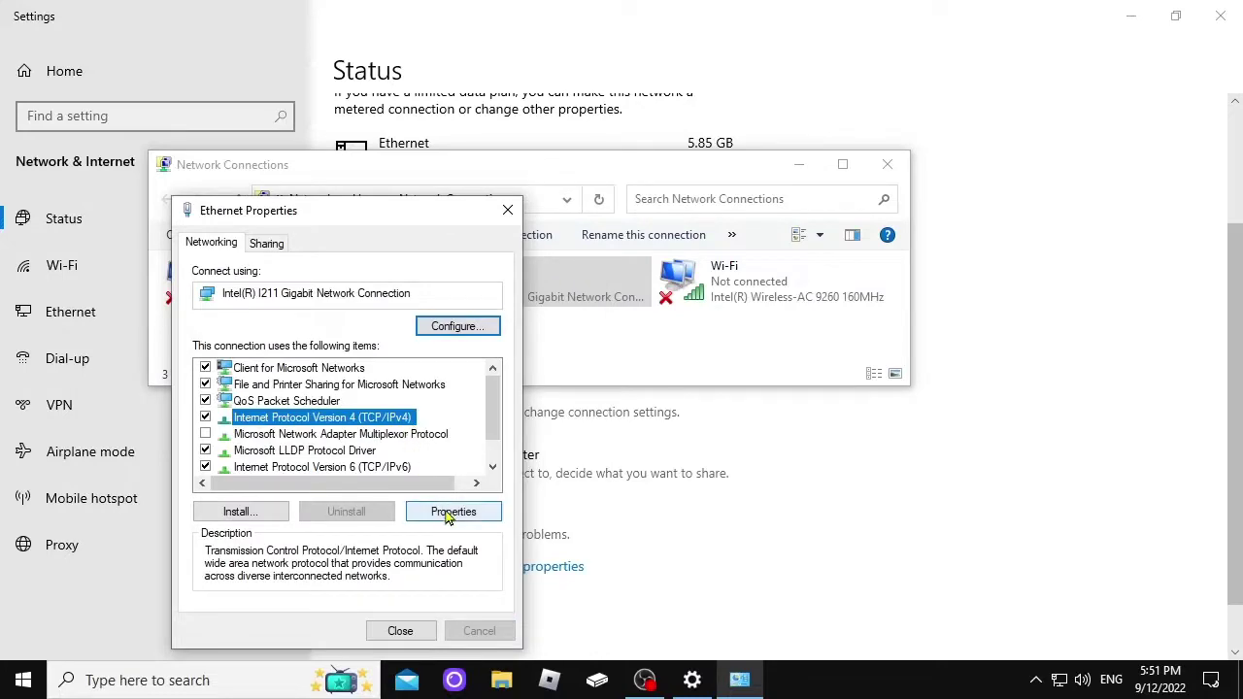
pyautogui.click(453, 512)
pyautogui.click(547, 631)
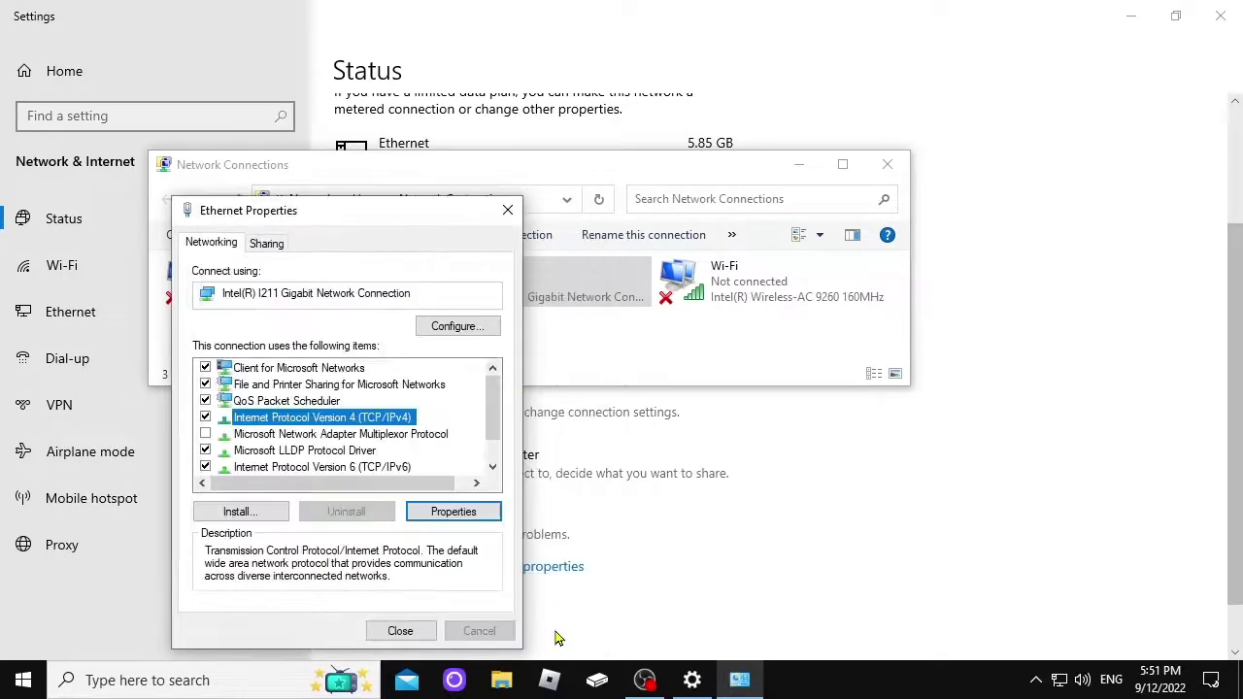
# - Close the Ethernet properties to apply the DNS settings and dismiss the network diagnostics window
pyautogui.click(420, 631)
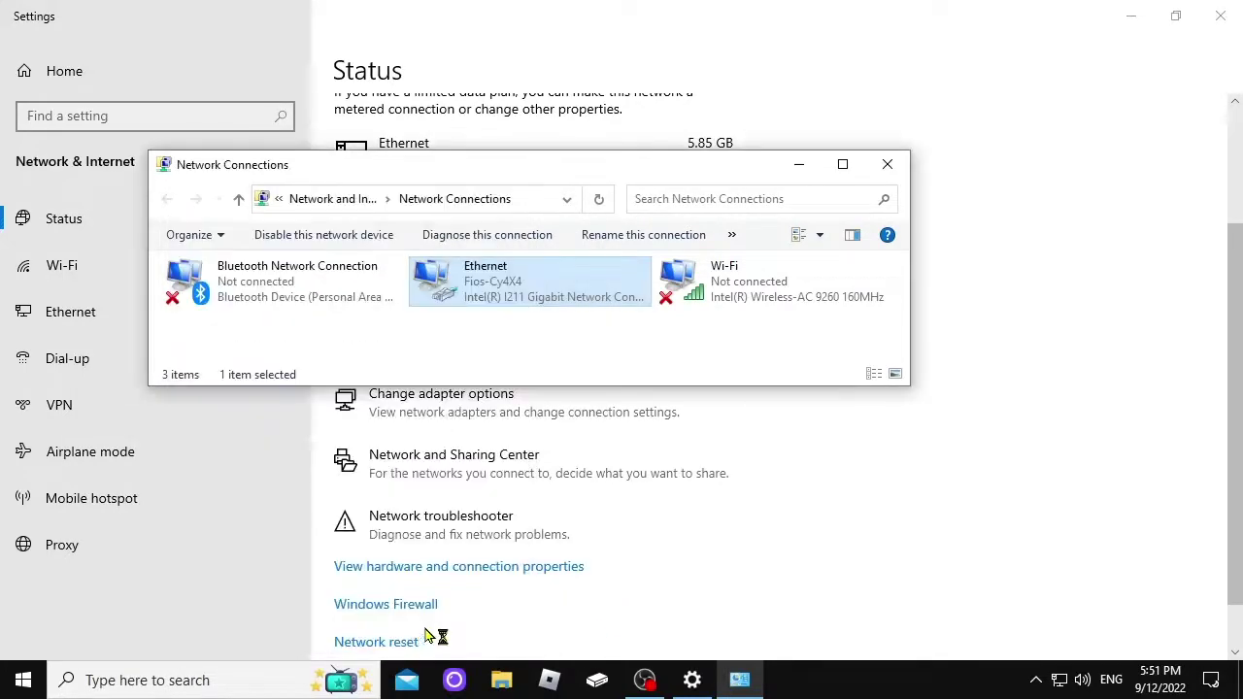
pyautogui.click(524, 524)
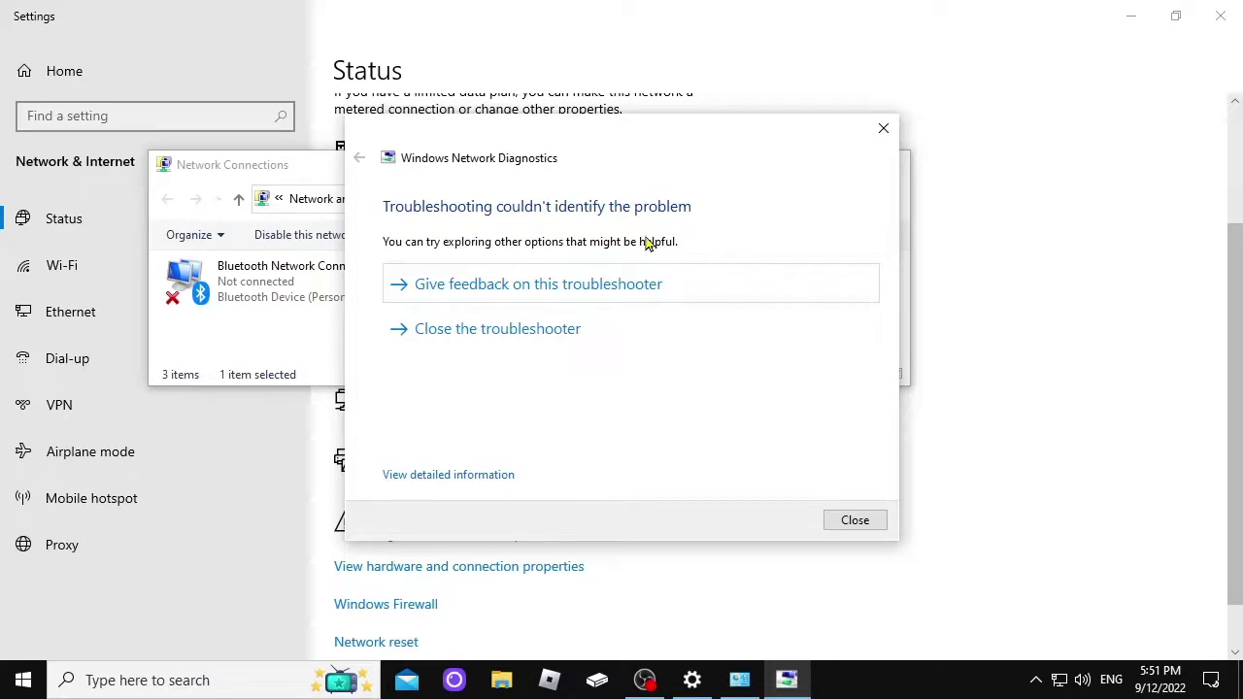
pyautogui.click(854, 521)
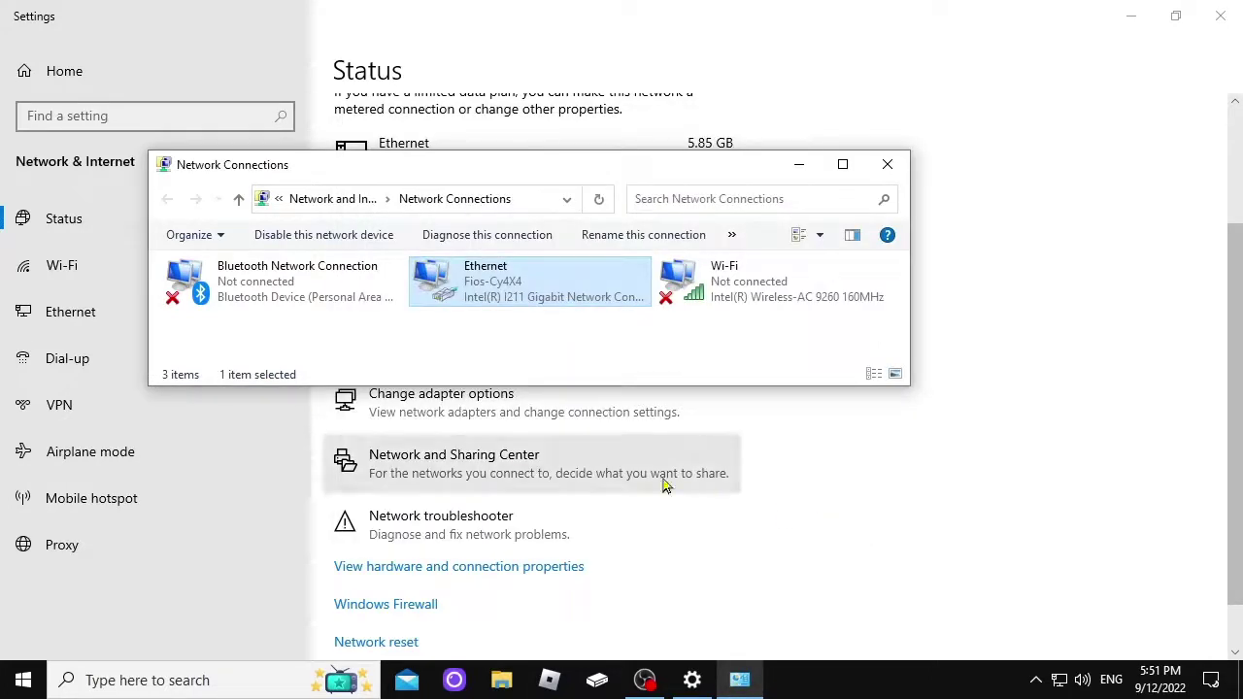
# - Check the DNS servers in the Ethernet connection's IPv4 properties once more and cancel out of both dialogs
pyautogui.rightClick(499, 294)
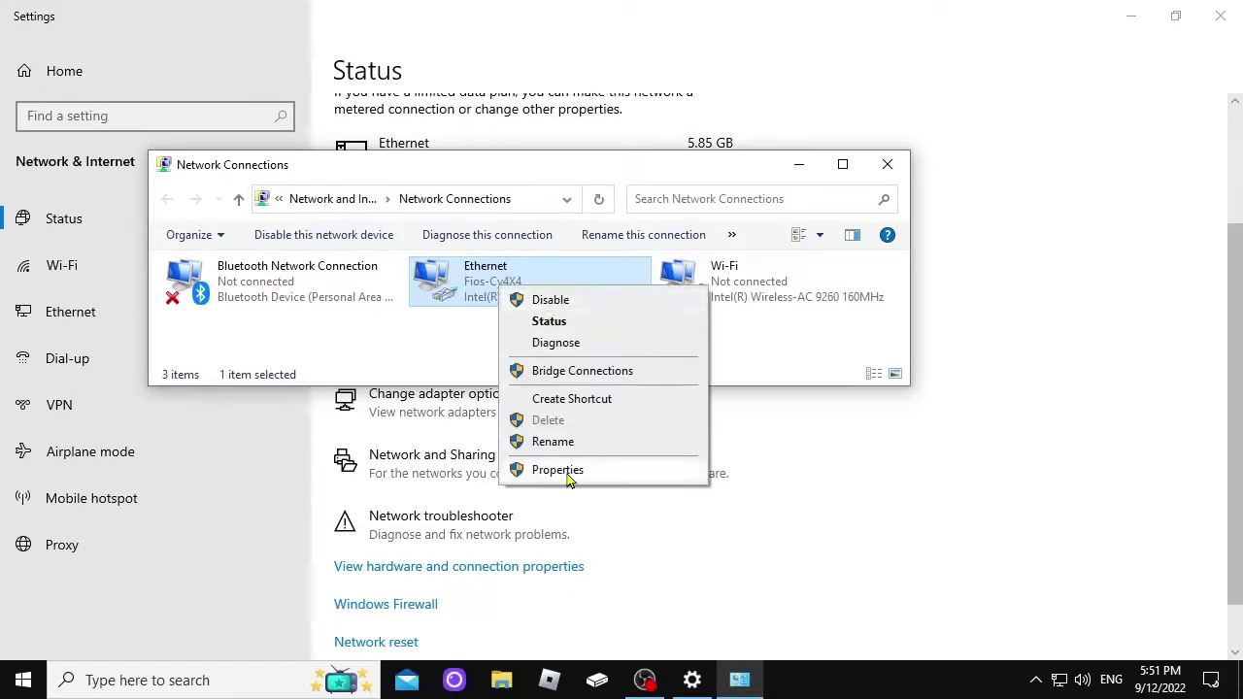
pyautogui.click(506, 468)
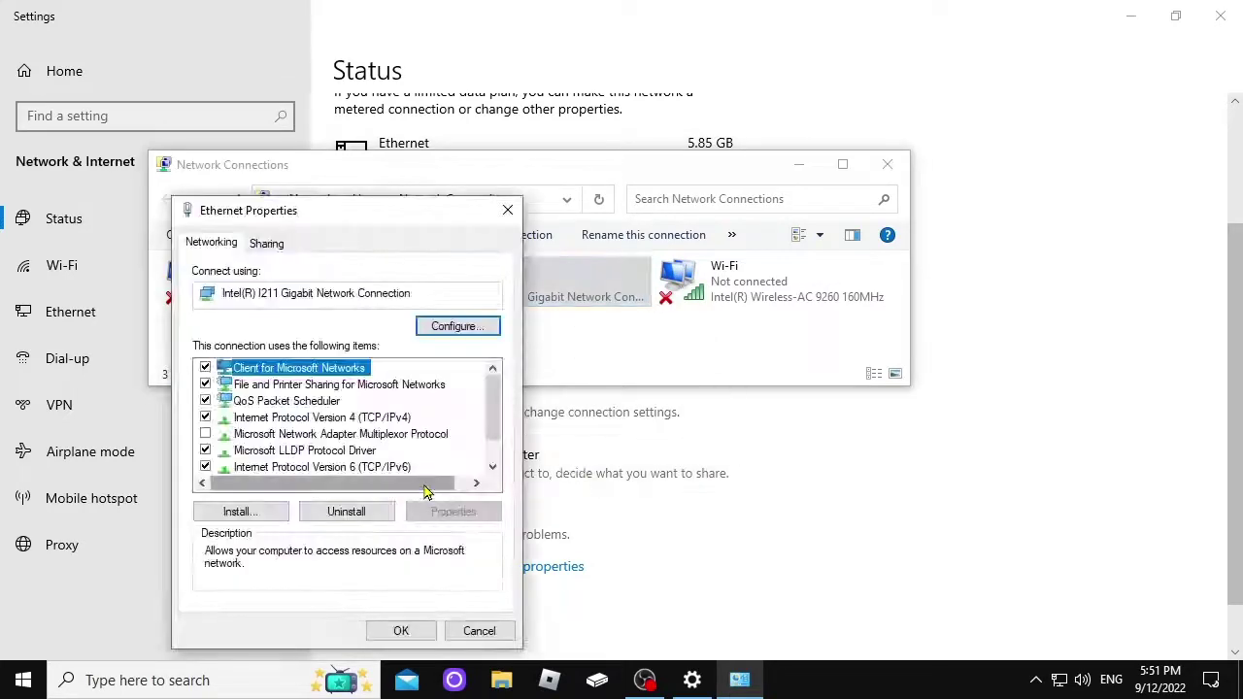
pyautogui.doubleClick(377, 418)
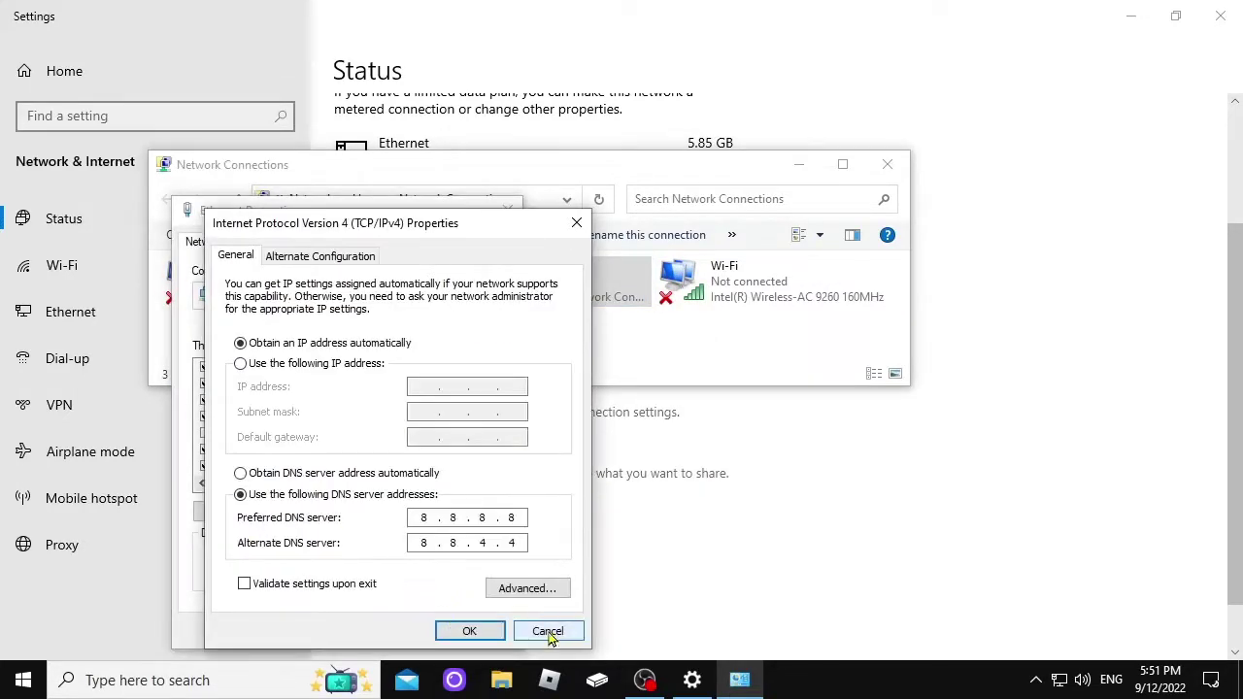
pyautogui.click(549, 631)
pyautogui.click(480, 631)
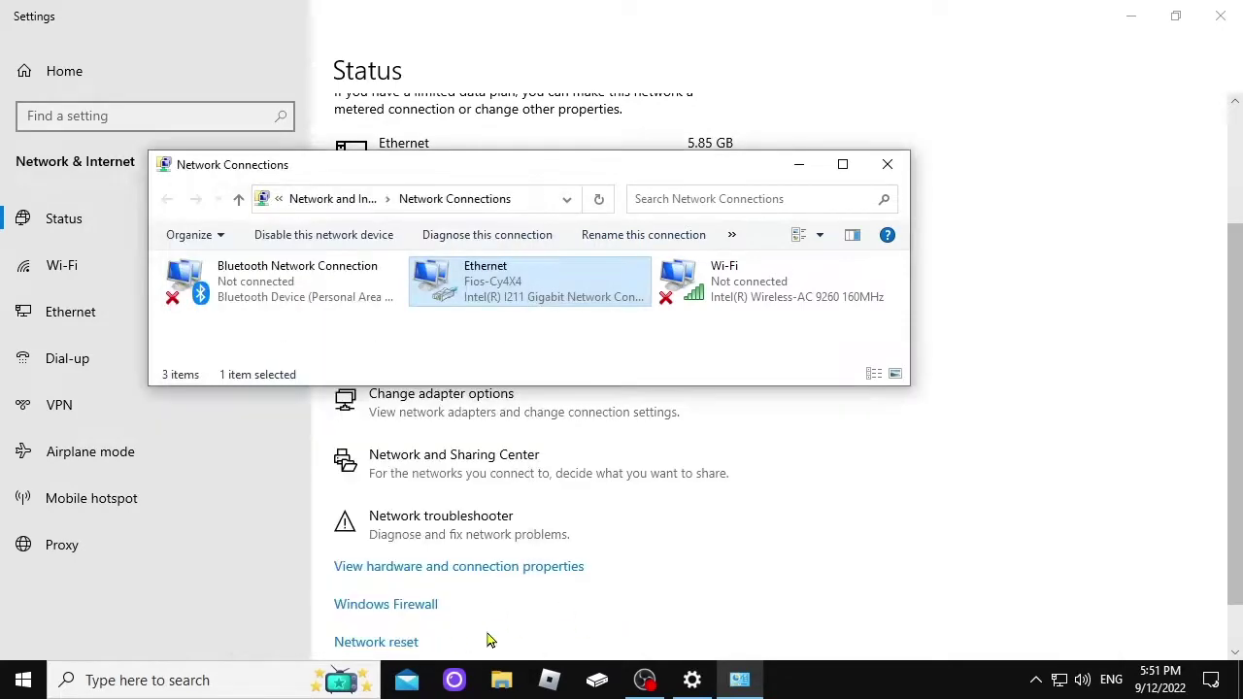
# - Close the Network Connections and Settings windows and show the desktop icons
pyautogui.click(887, 164)
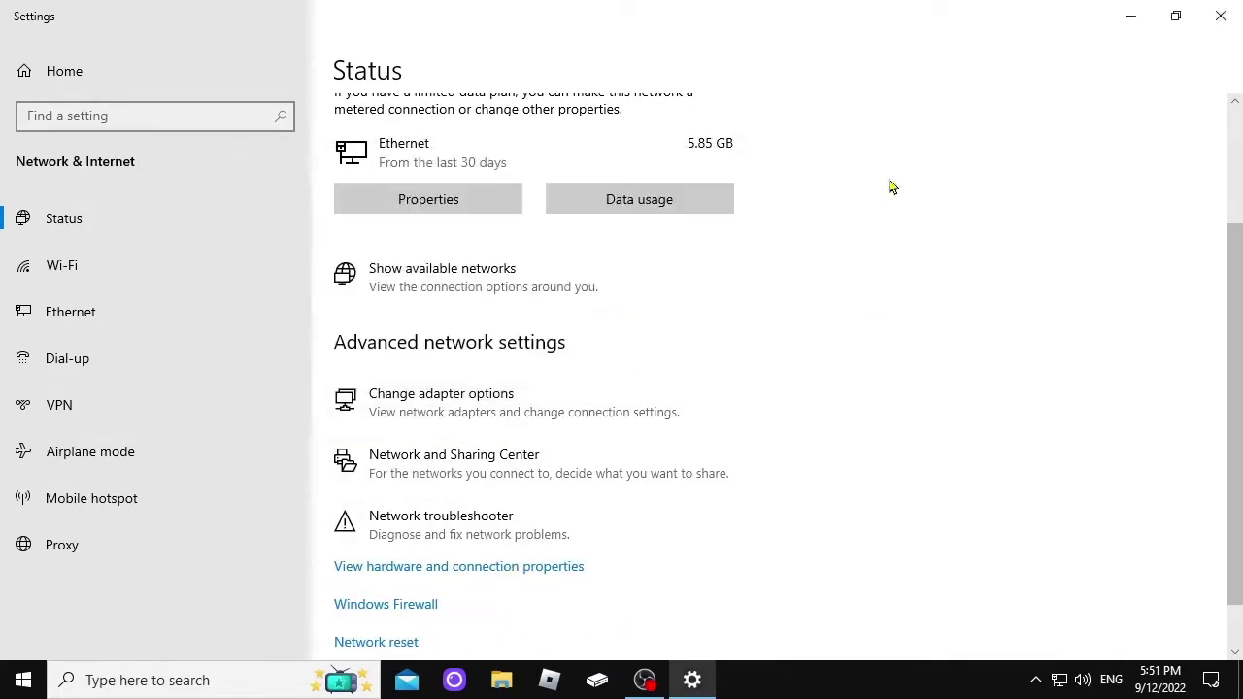
pyautogui.click(1221, 16)
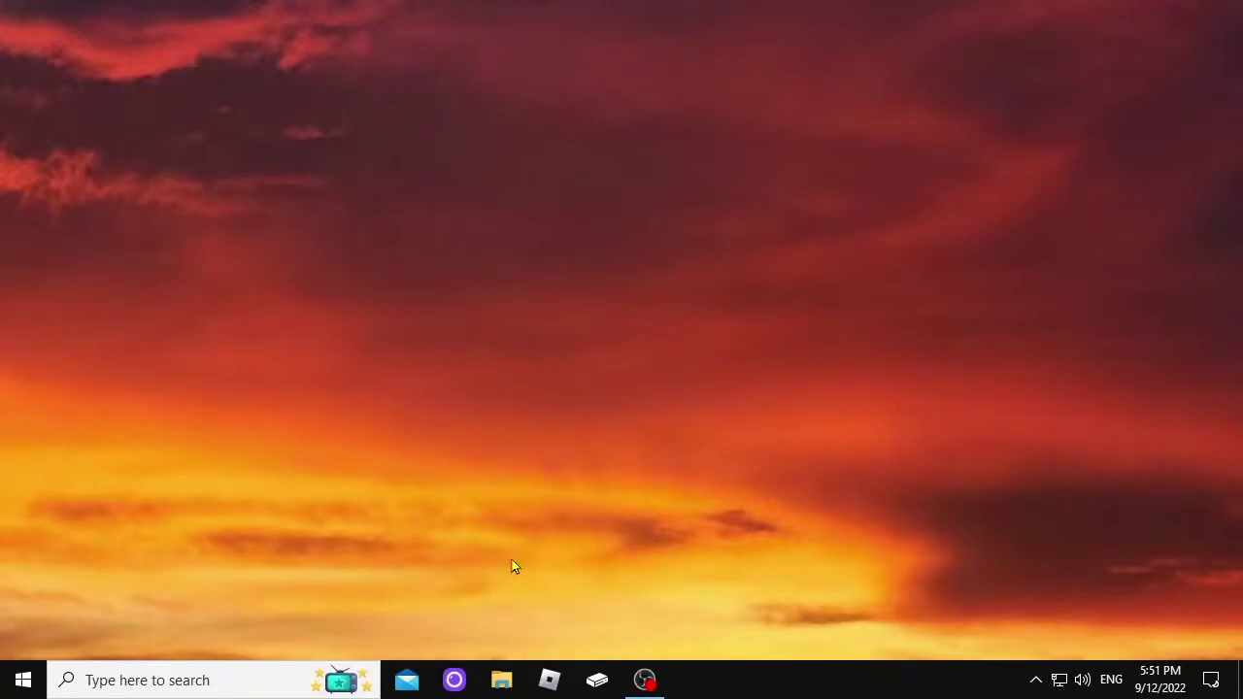
pyautogui.rightClick(349, 266)
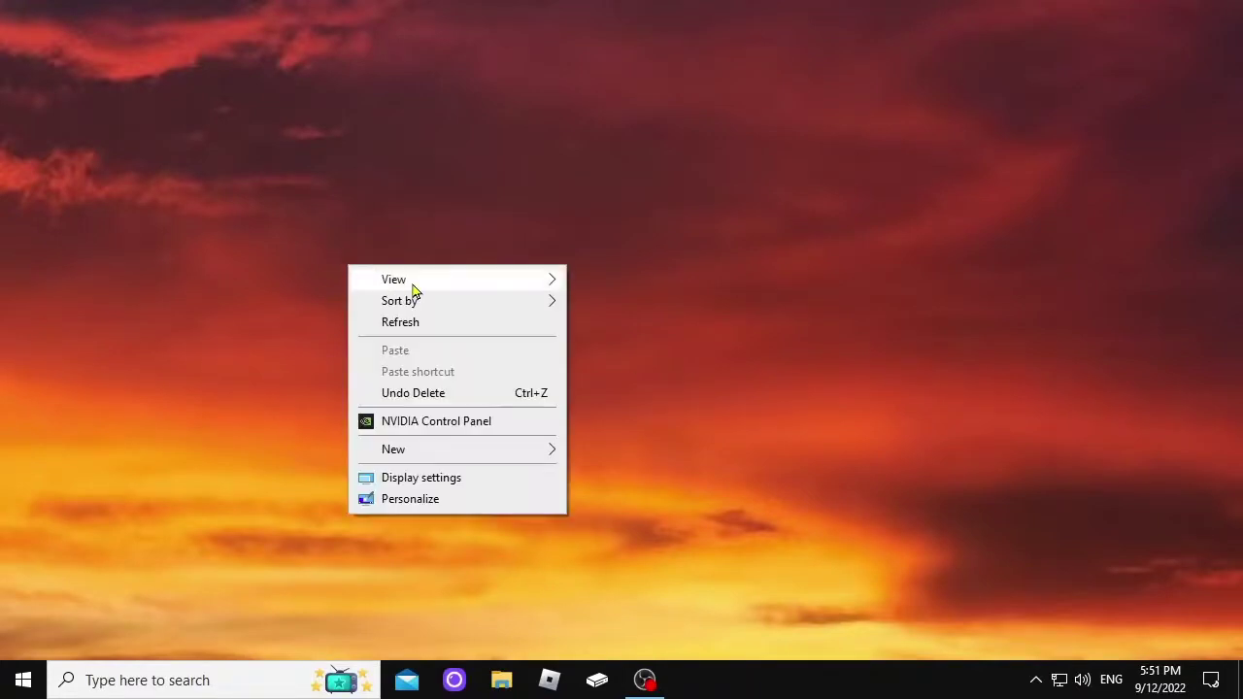
pyautogui.moveTo(491, 282)
pyautogui.click(648, 400)
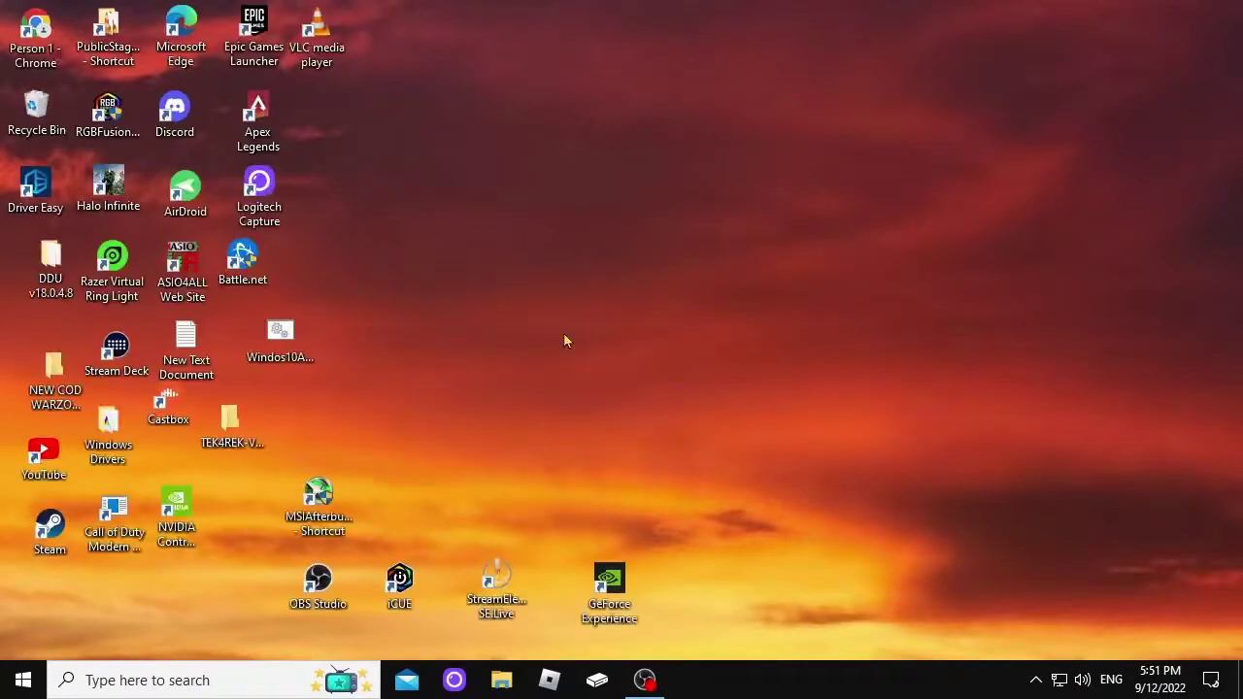
# - Open Chrome, test the connection with a Google search for "twich", and minimize the browser
pyautogui.rightClick(41, 61)
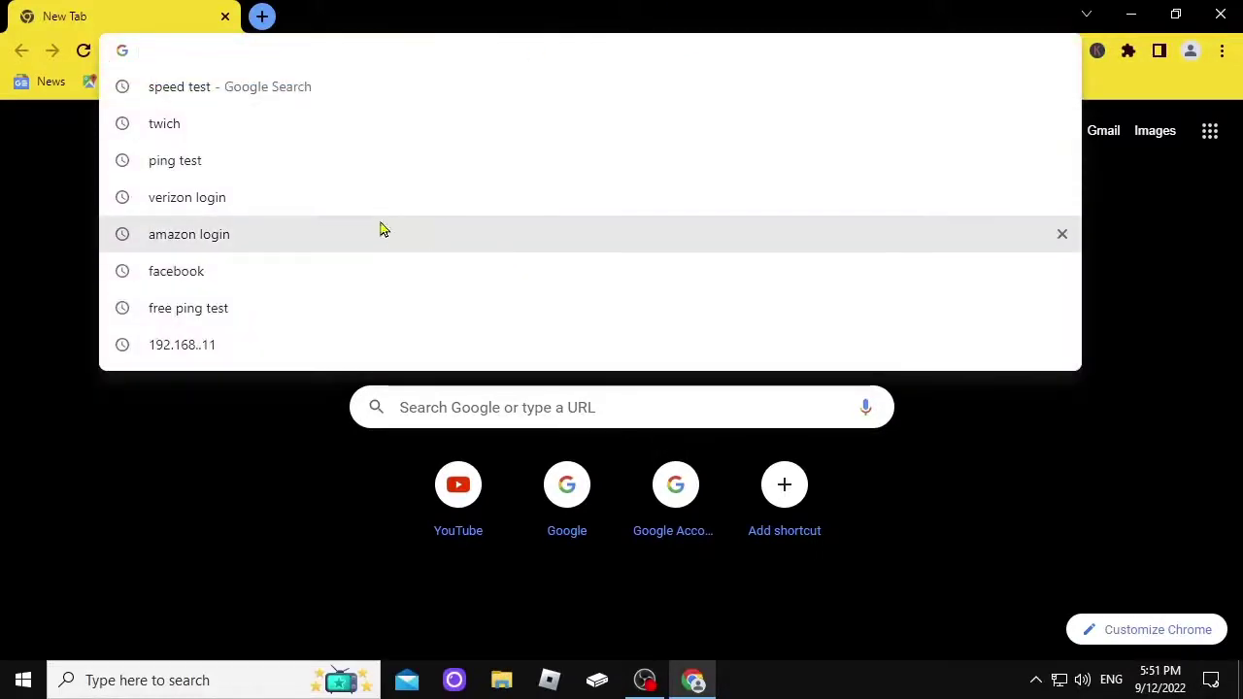
pyautogui.click(233, 126)
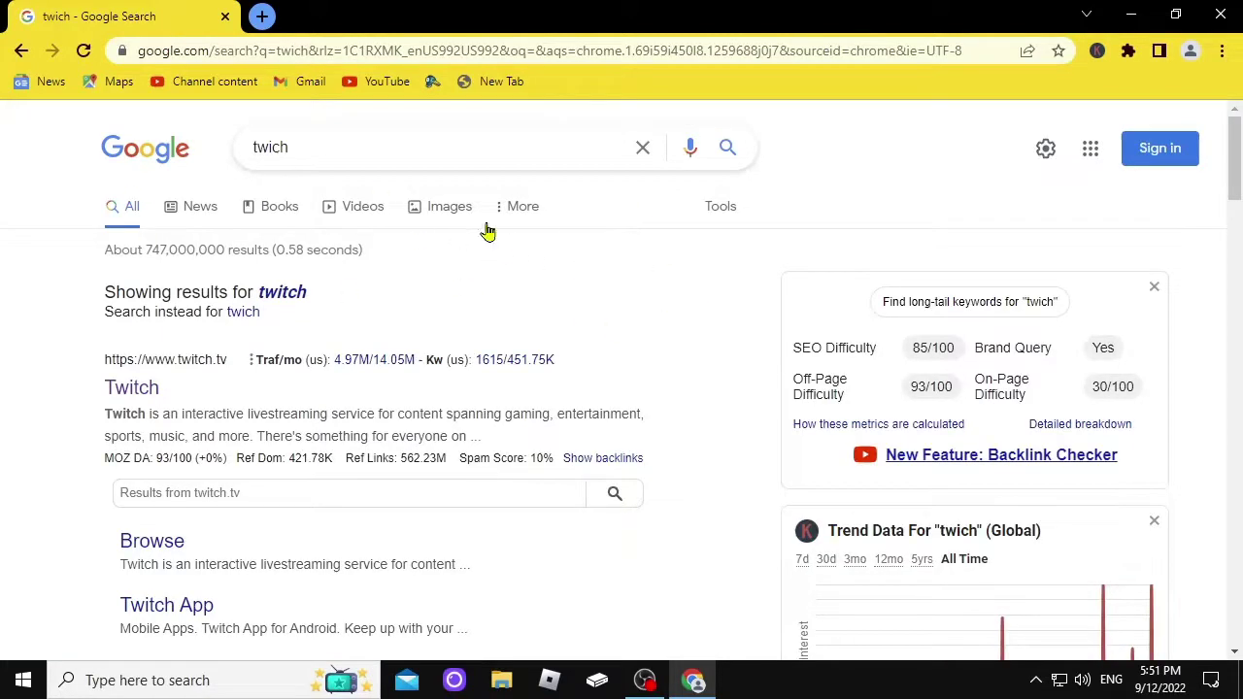
pyautogui.click(1131, 16)
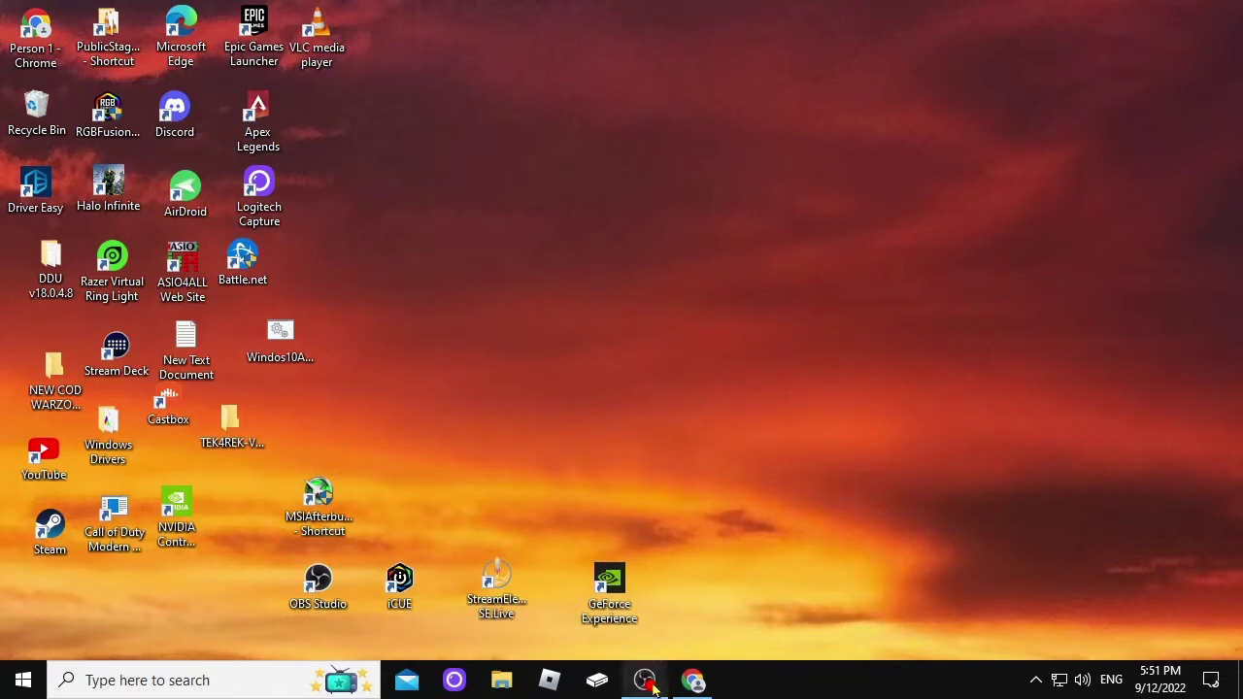
pyautogui.moveTo(650, 686)
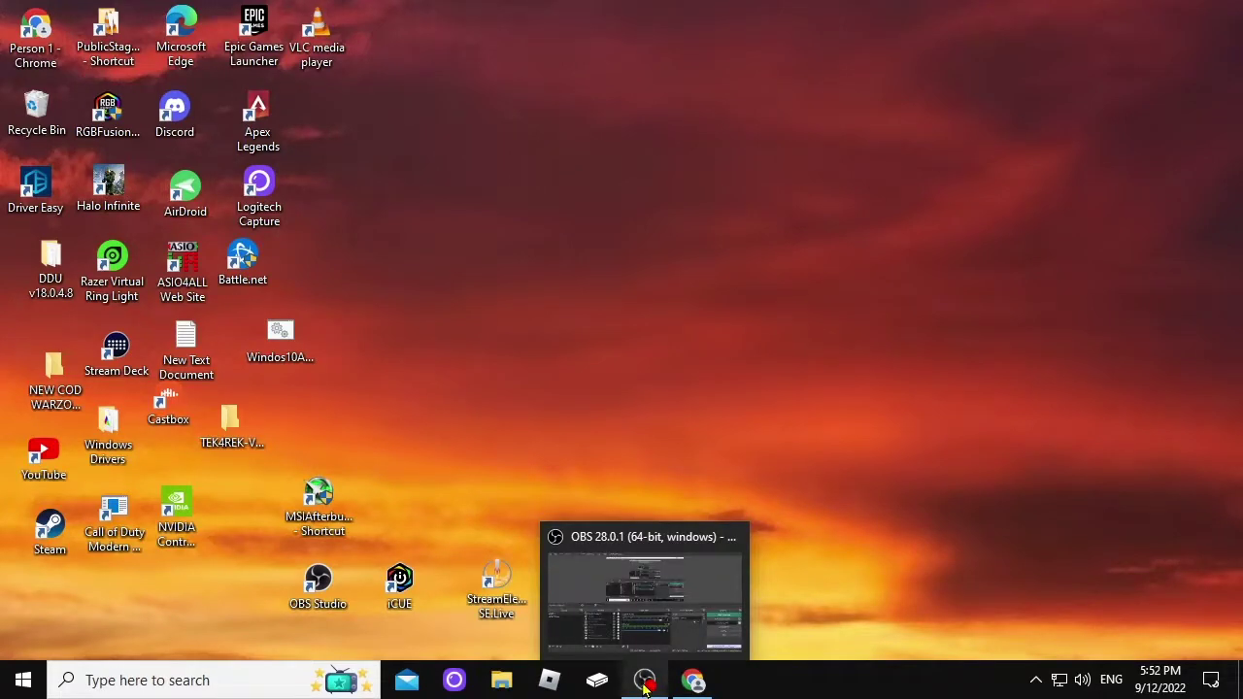